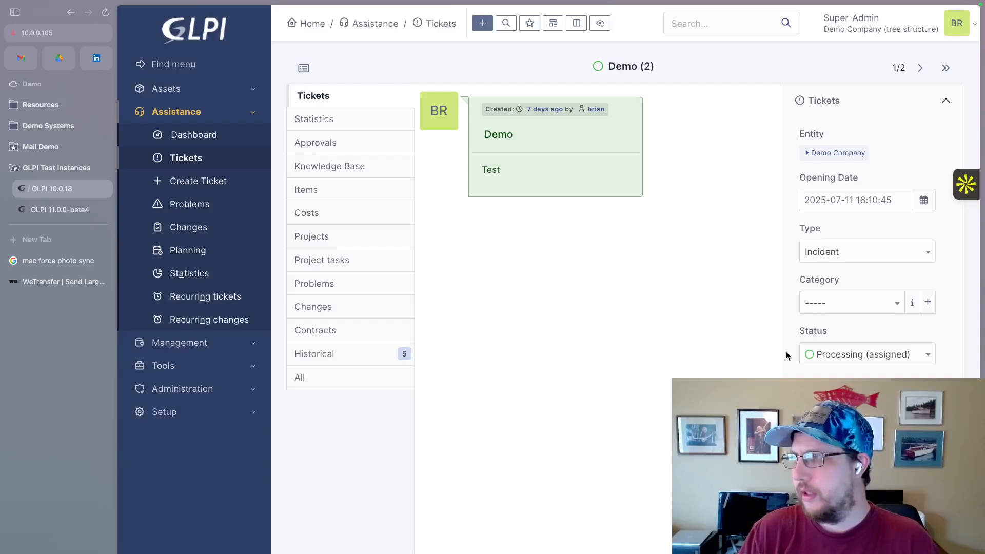
# Review the Demo ticket's details, from its status through priority and actors down to the items and service levels.
pyautogui.click(926, 354)
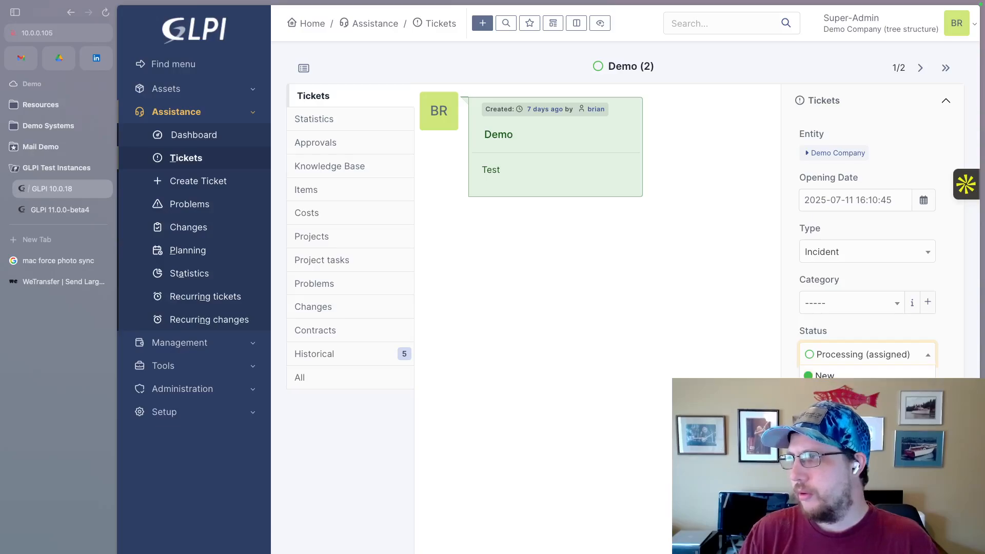
pyautogui.click(916, 354)
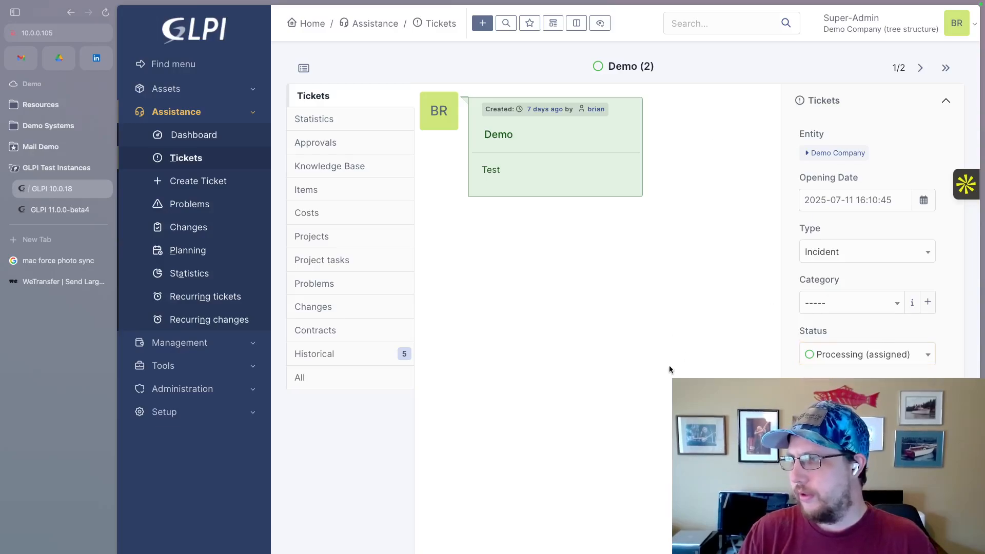
pyautogui.scroll(-7, 867, 307)
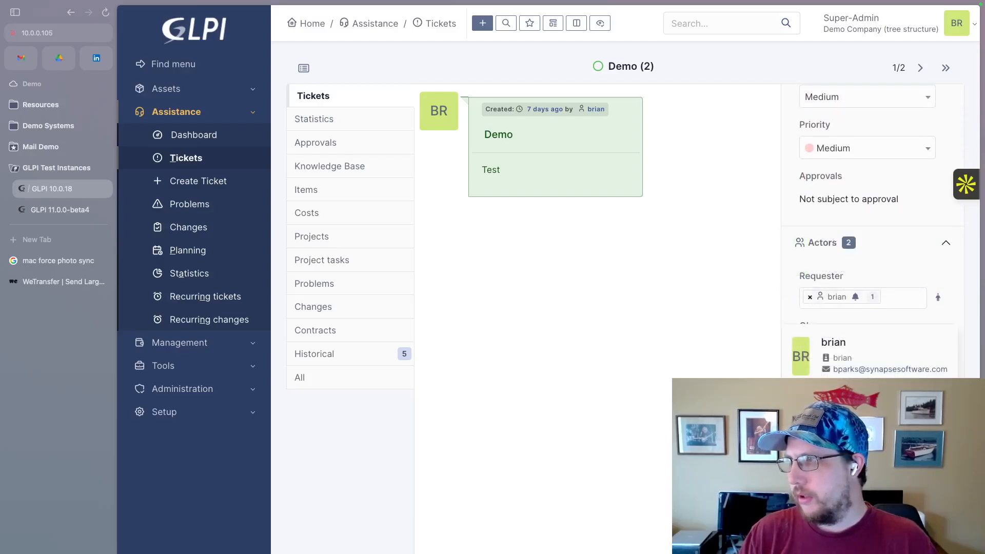
pyautogui.scroll(8, 866, 227)
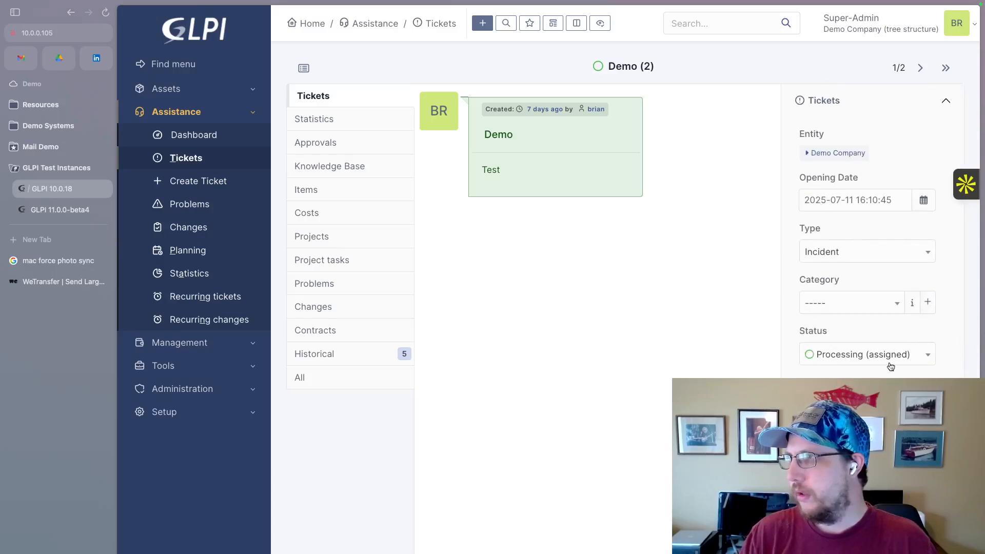
pyautogui.click(926, 355)
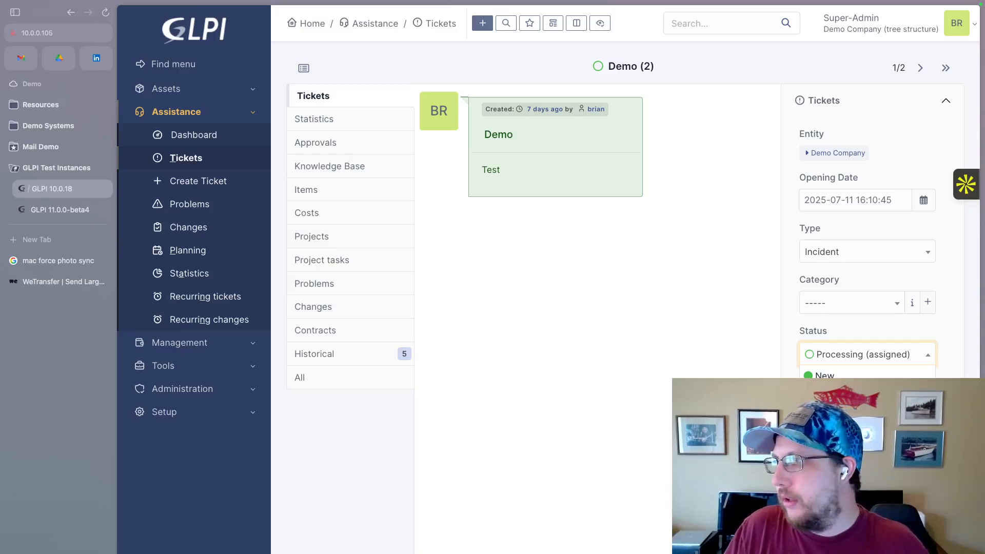
pyautogui.press('Escape')
pyautogui.scroll(-8, 871, 230)
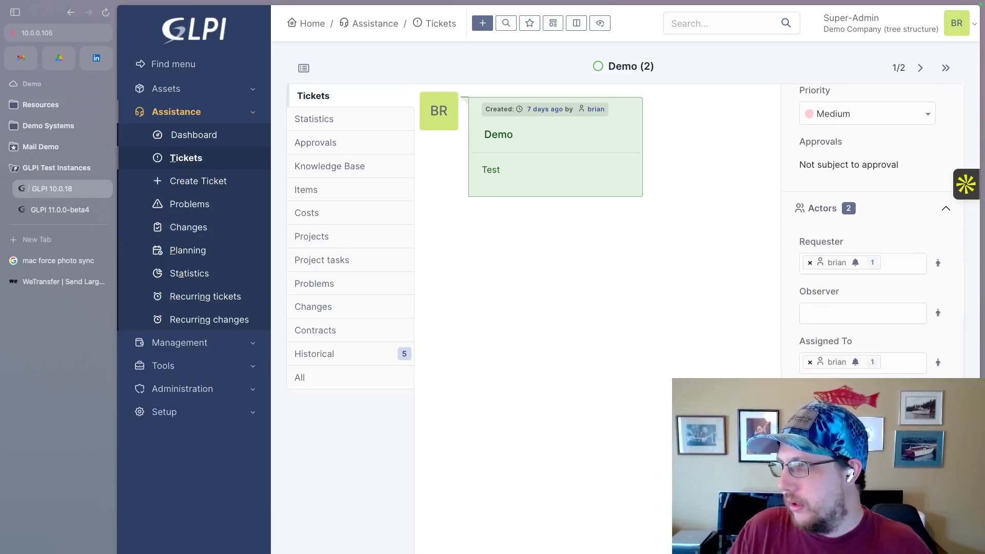
pyautogui.scroll(-5, 871, 231)
pyautogui.scroll(-3, 828, 367)
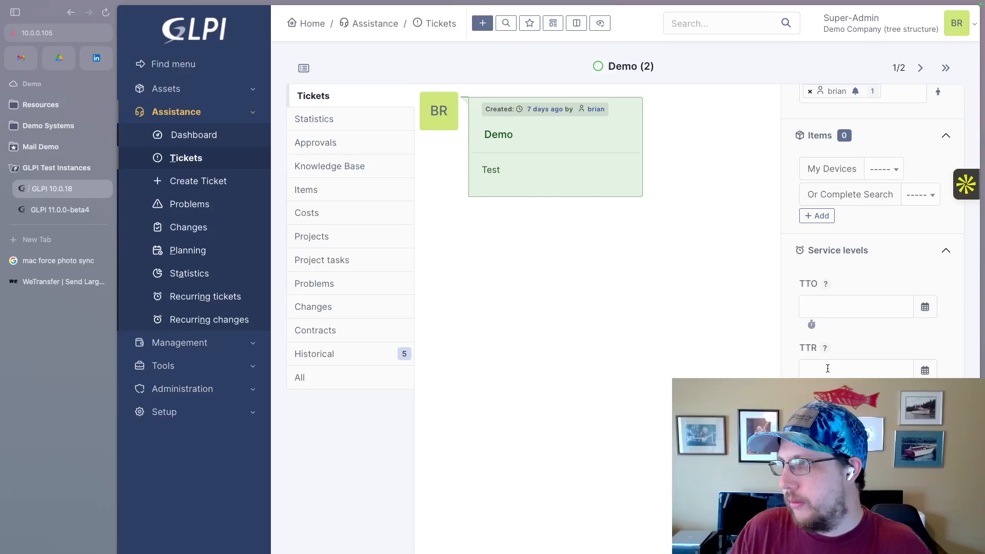
pyautogui.scroll(15, 828, 366)
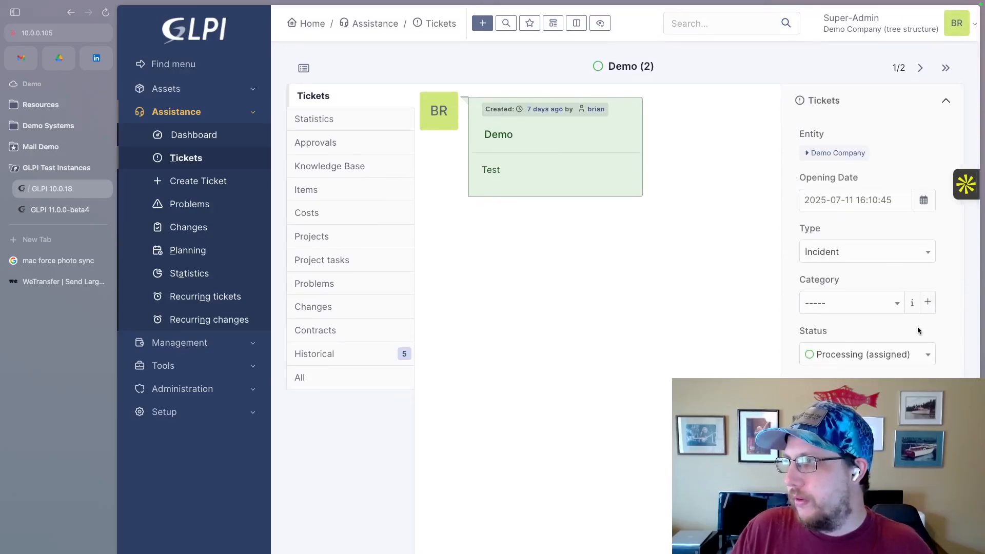
# Examine the full list of statuses available for the Demo ticket without changing the current one.
pyautogui.click(928, 354)
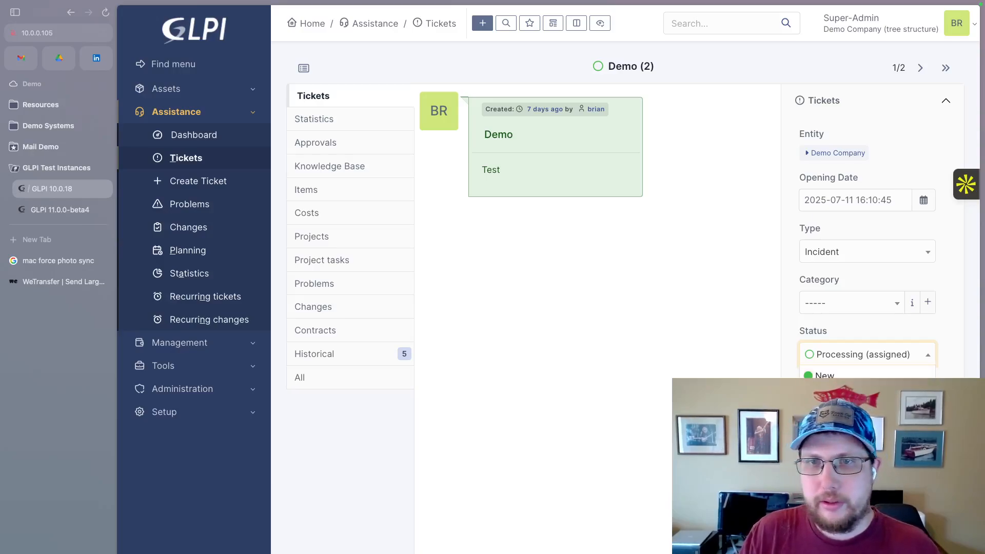
pyautogui.scroll(-2, 866, 395)
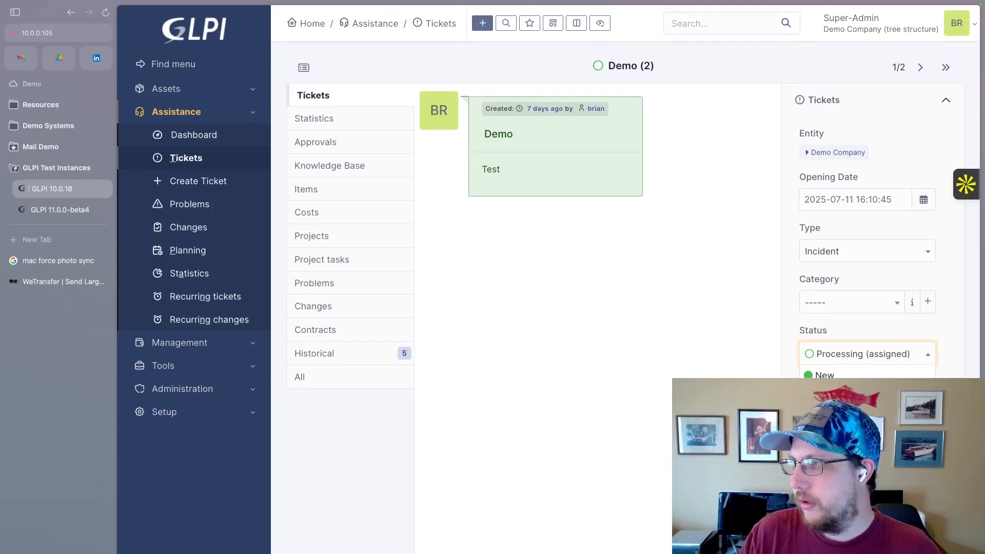
pyautogui.scroll(-3, 866, 257)
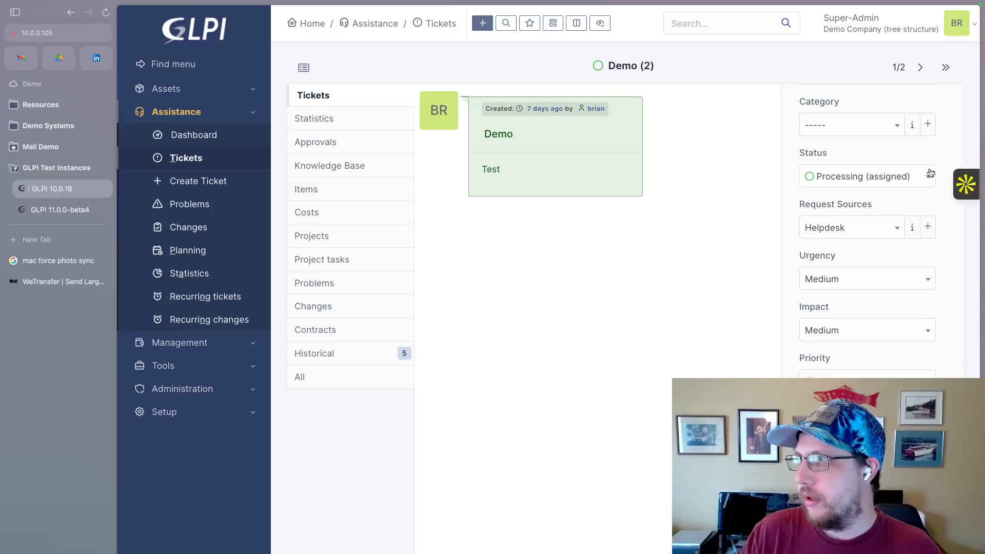
pyautogui.click(930, 177)
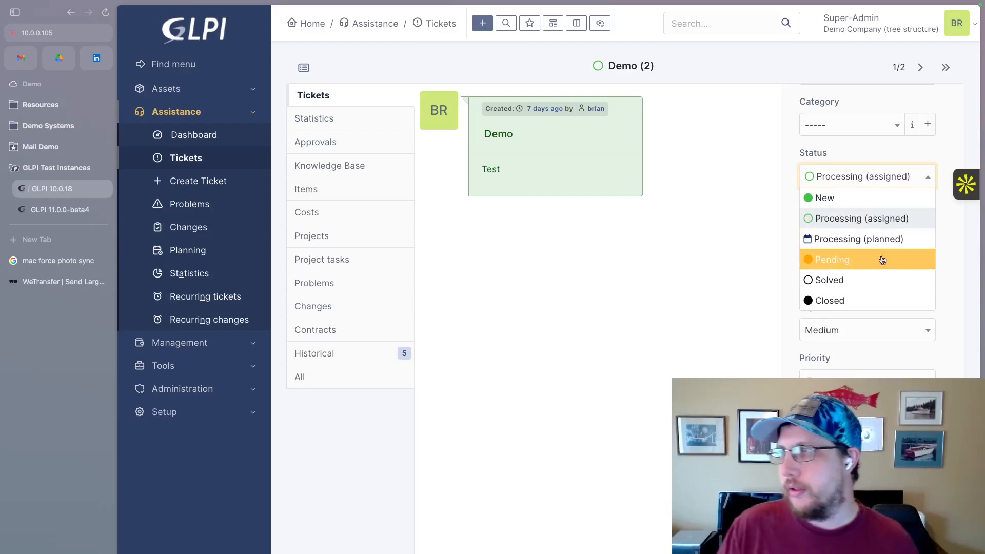
pyautogui.click(952, 282)
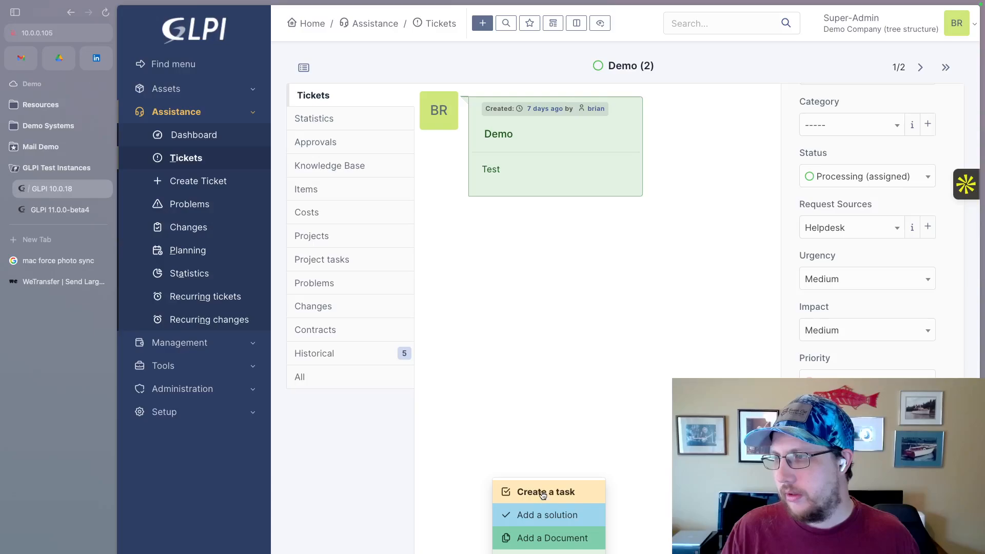
# Start a new task on the Demo ticket, check its duration choices and set its date to July 21, 2025.
pyautogui.click(541, 491)
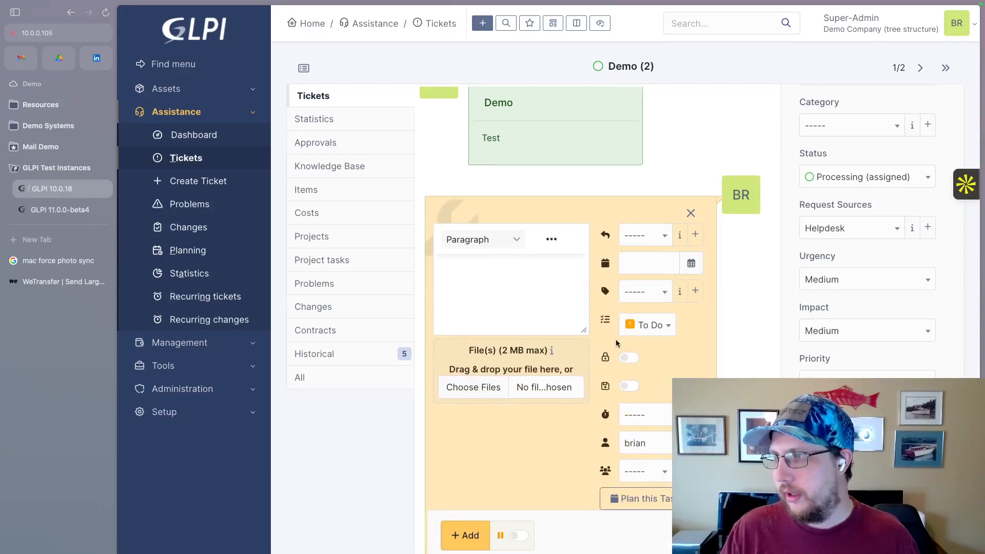
pyautogui.click(671, 415)
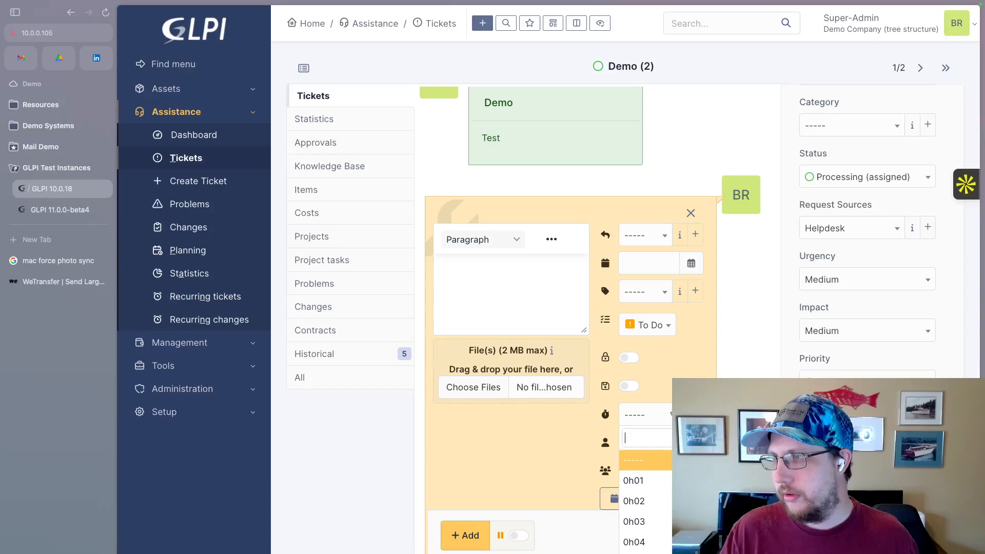
pyautogui.click(673, 414)
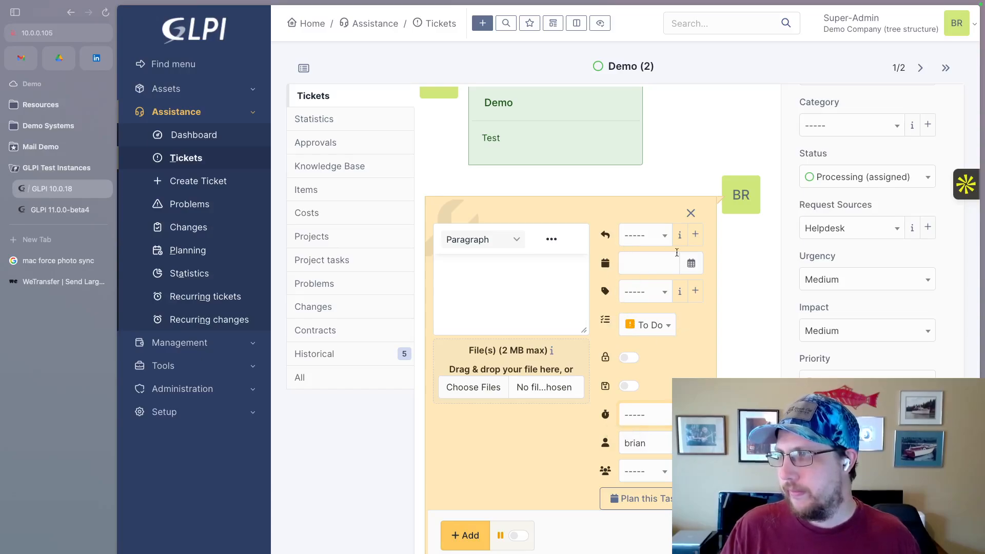
pyautogui.click(661, 265)
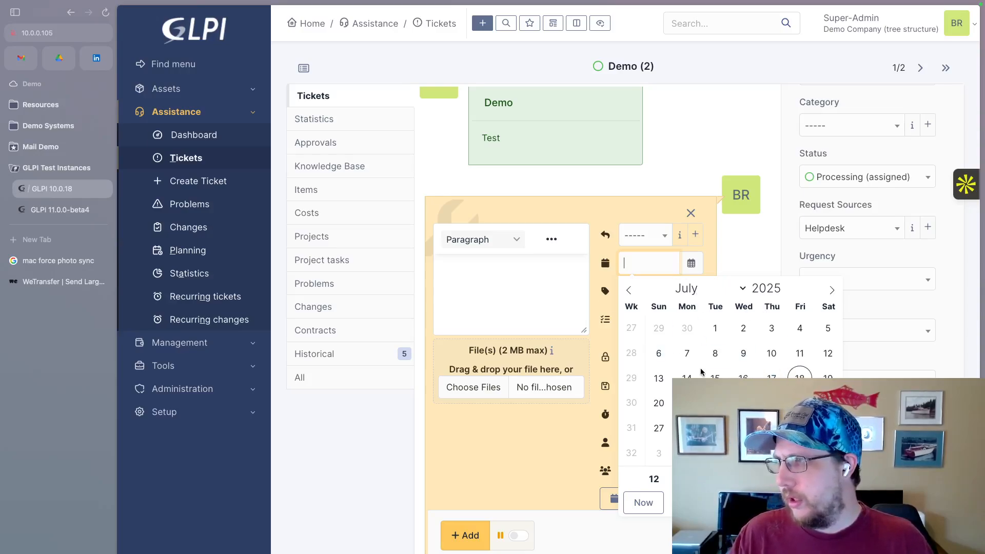
pyautogui.click(687, 403)
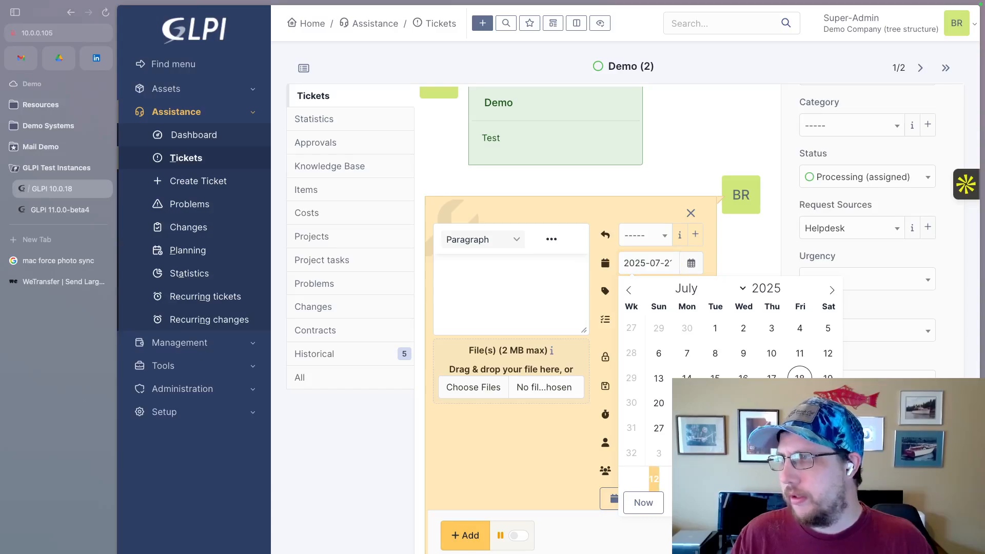
pyautogui.click(709, 250)
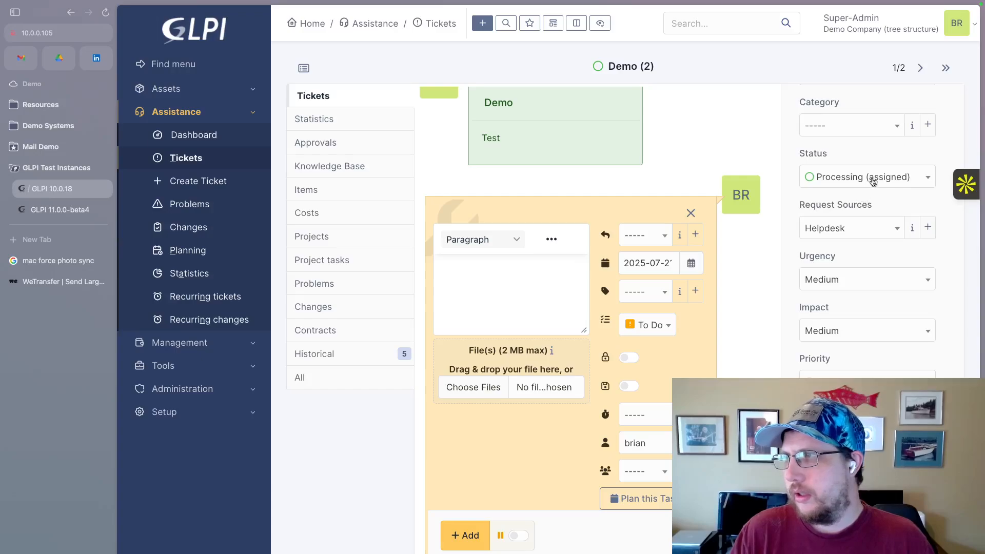
# Check the ticket's status choices beside the task draft and close the task form without adding it.
pyautogui.click(915, 183)
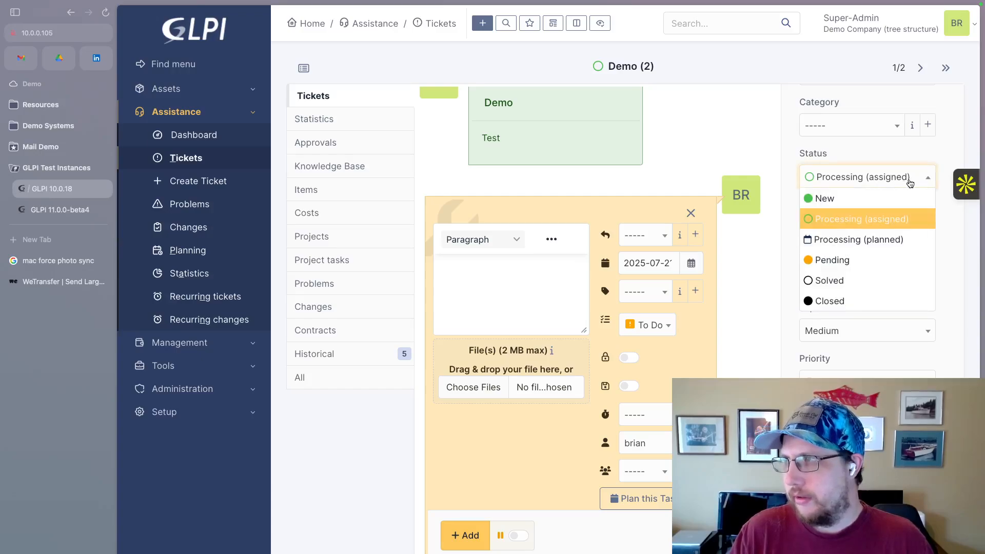
pyautogui.click(771, 156)
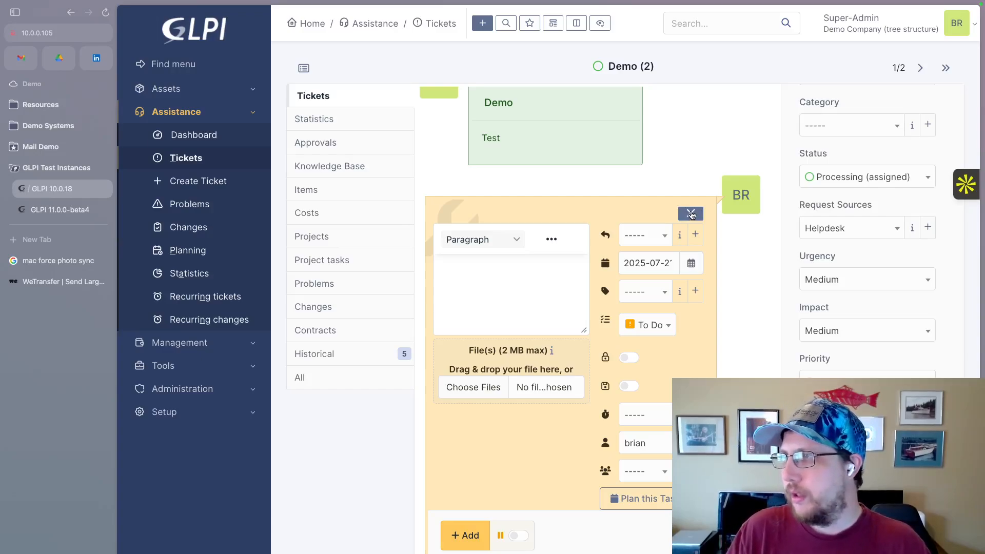
pyautogui.click(692, 212)
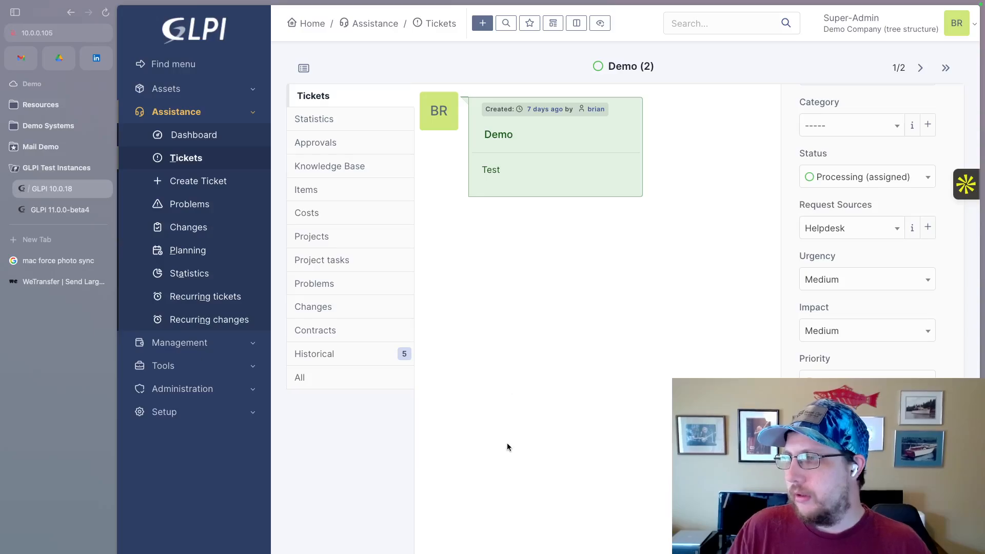
# Reopen the task form to examine its option for setting the ticket to pending, and close the form again.
pyautogui.click(500, 553)
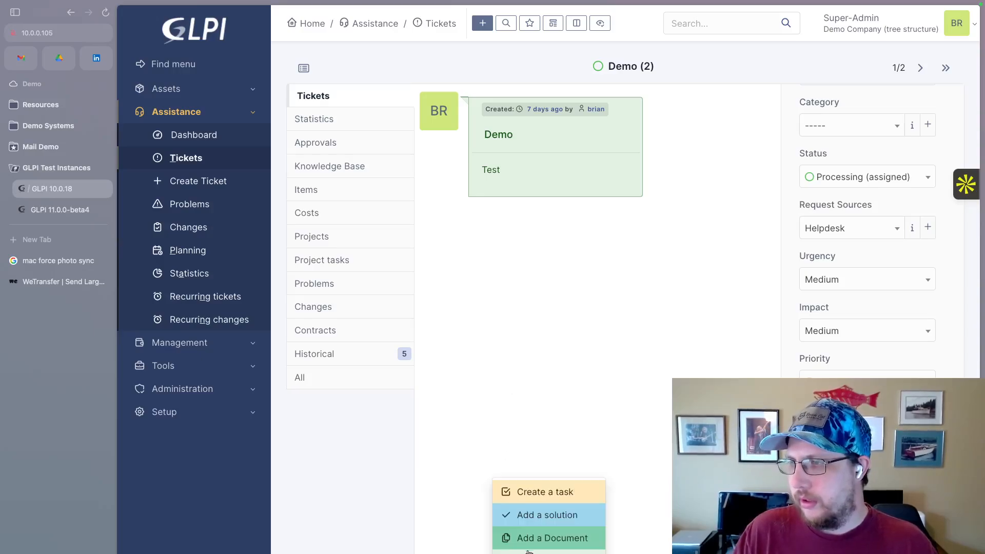
pyautogui.click(454, 538)
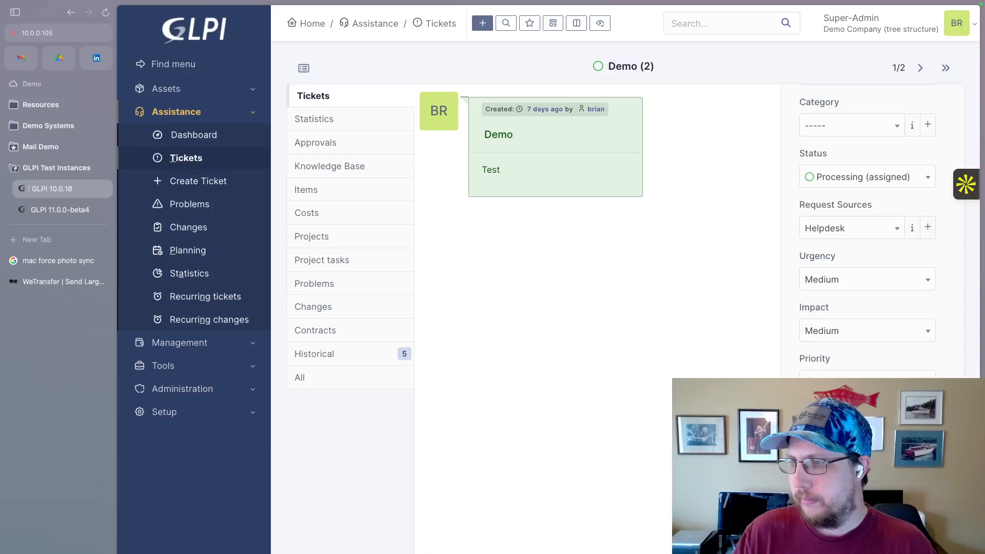
pyautogui.click(500, 553)
pyautogui.click(535, 491)
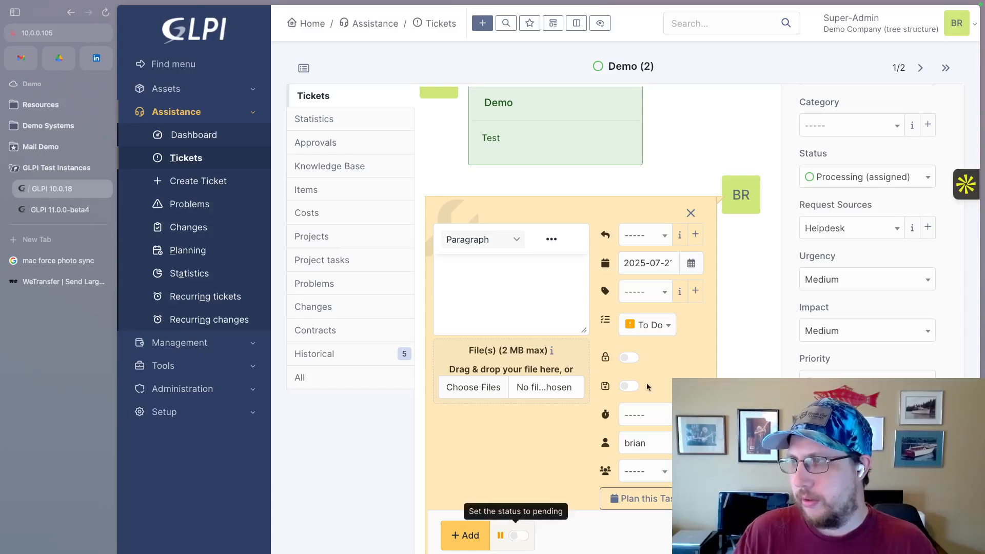
pyautogui.click(690, 213)
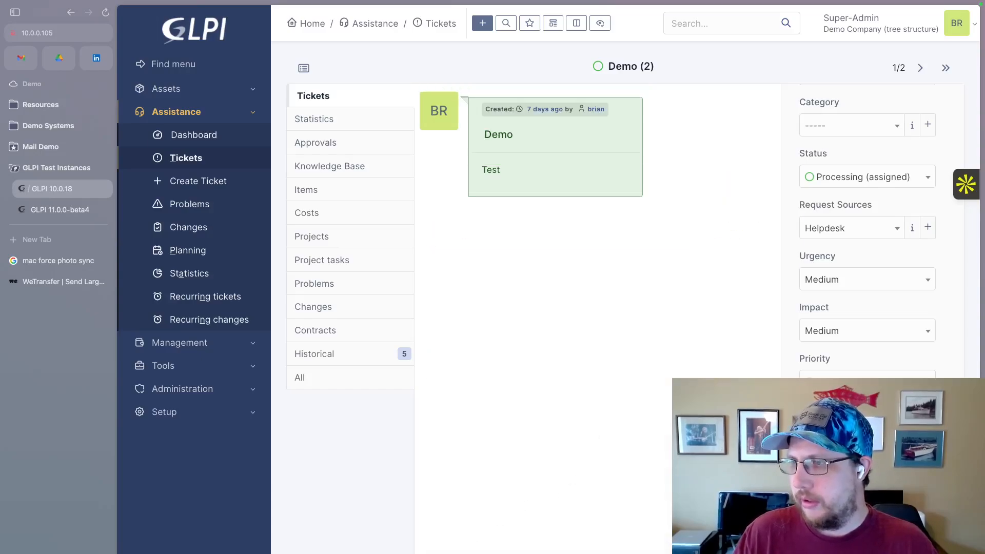
# Start a follow-up reply on the Demo ticket and enable its option to set the status to pending.
pyautogui.click(458, 549)
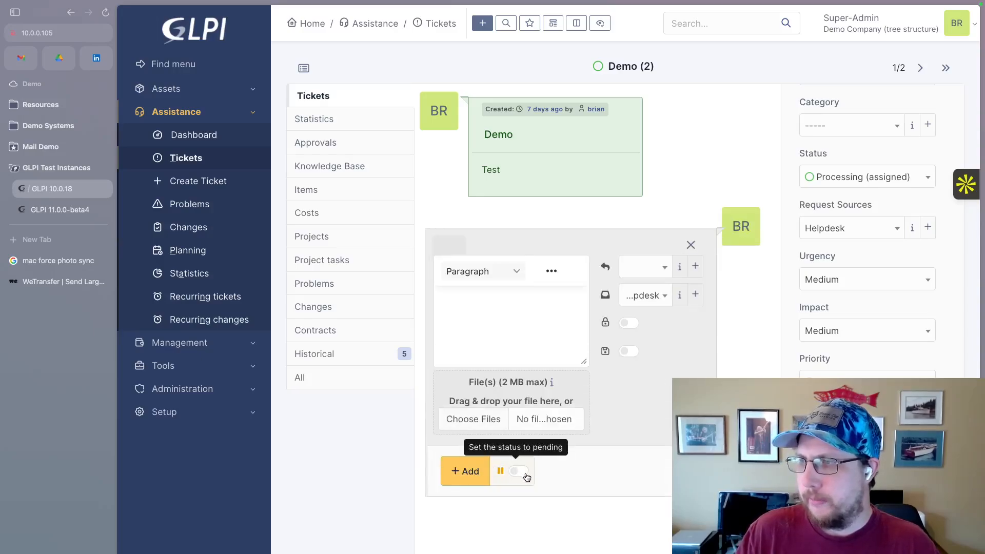
pyautogui.click(519, 472)
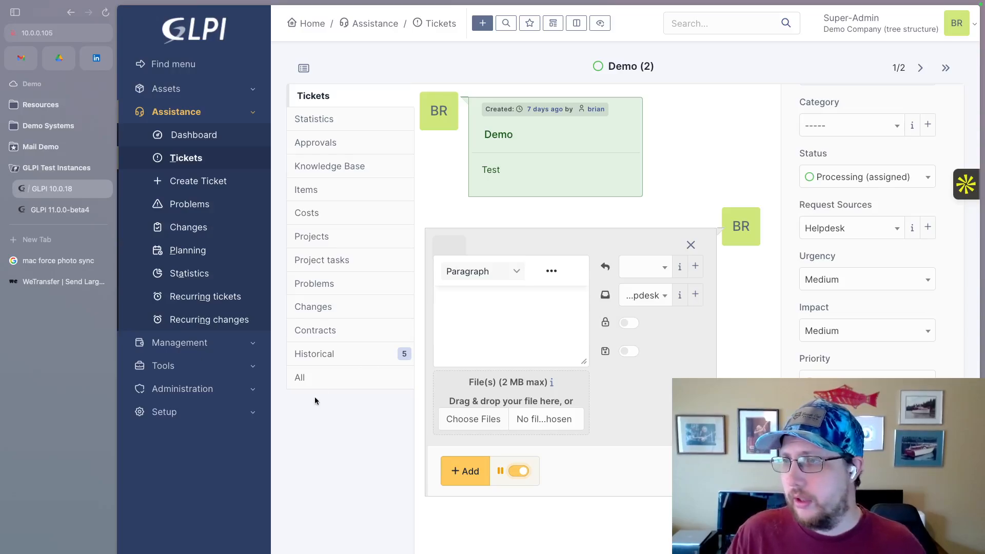
# Filter the setup dropdowns by "pending" and open the Pending reasons list under Assistance.
pyautogui.click(254, 411)
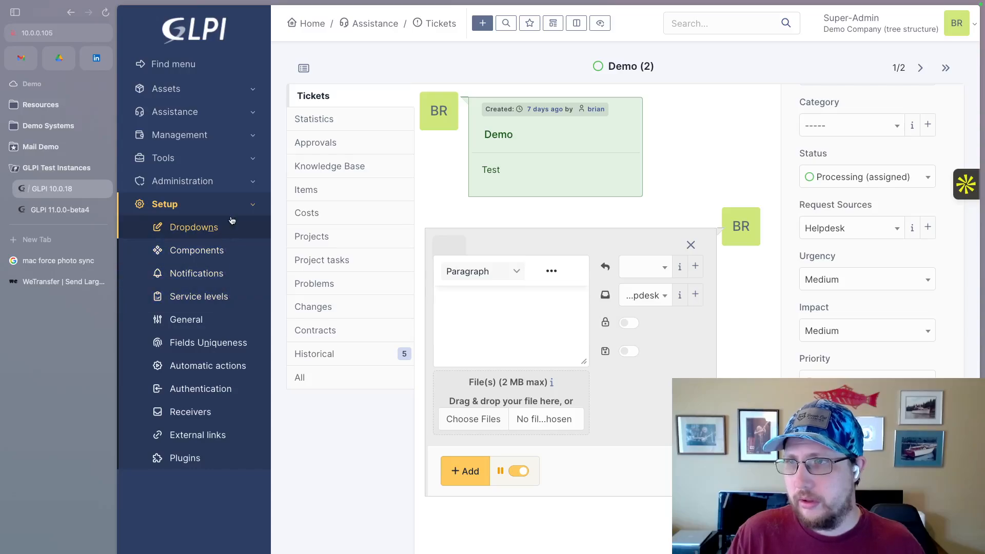
pyautogui.click(209, 230)
pyautogui.click(528, 342)
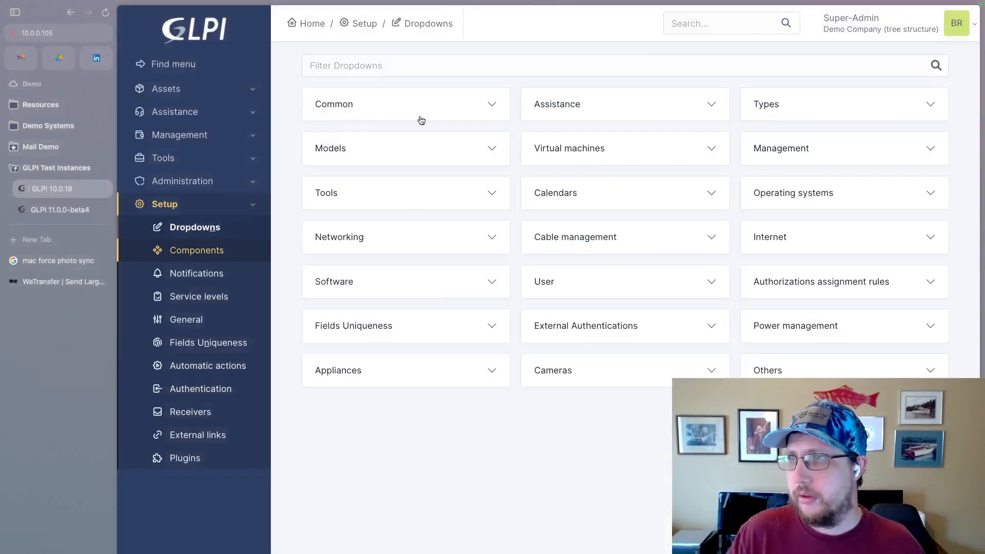
pyautogui.click(400, 57)
pyautogui.write('pending')
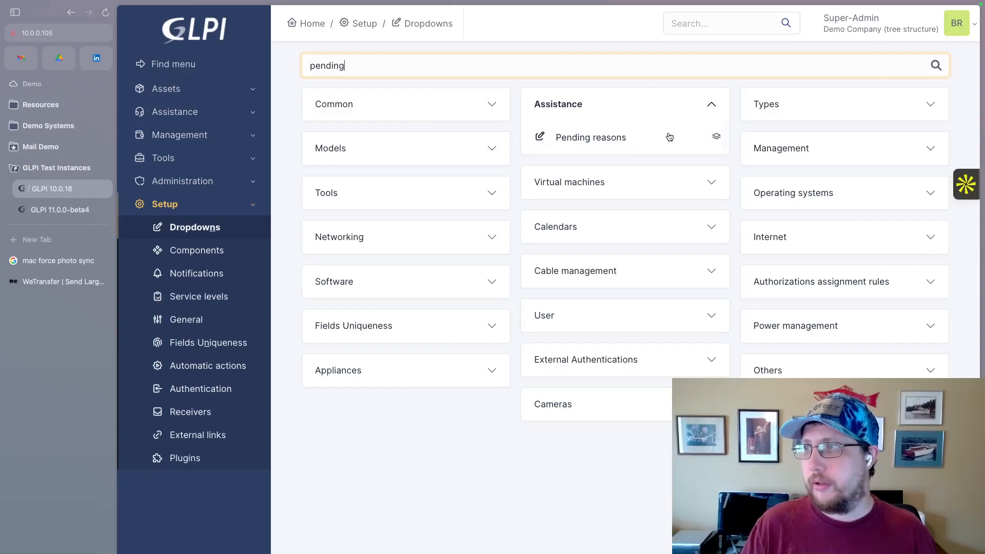
pyautogui.moveTo(718, 138)
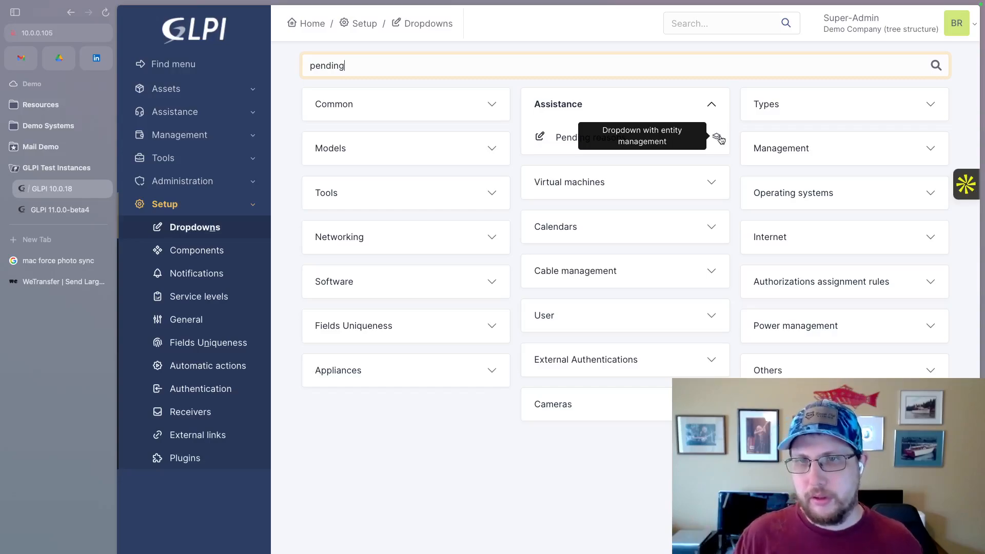
pyautogui.click(593, 139)
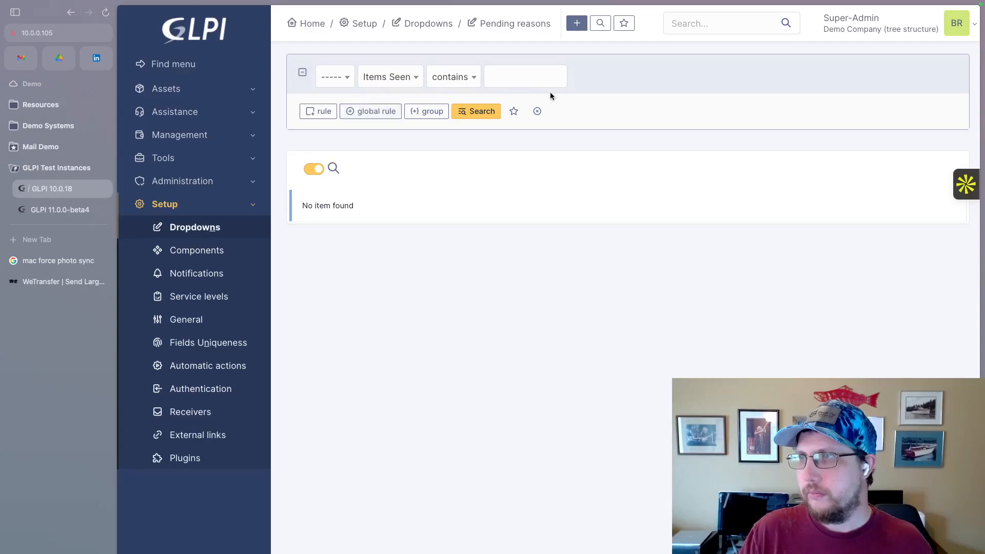
# Create a new pending reason named "Waiting on development", keeping its automatic follow-up and resolution settings at their defaults.
pyautogui.click(576, 23)
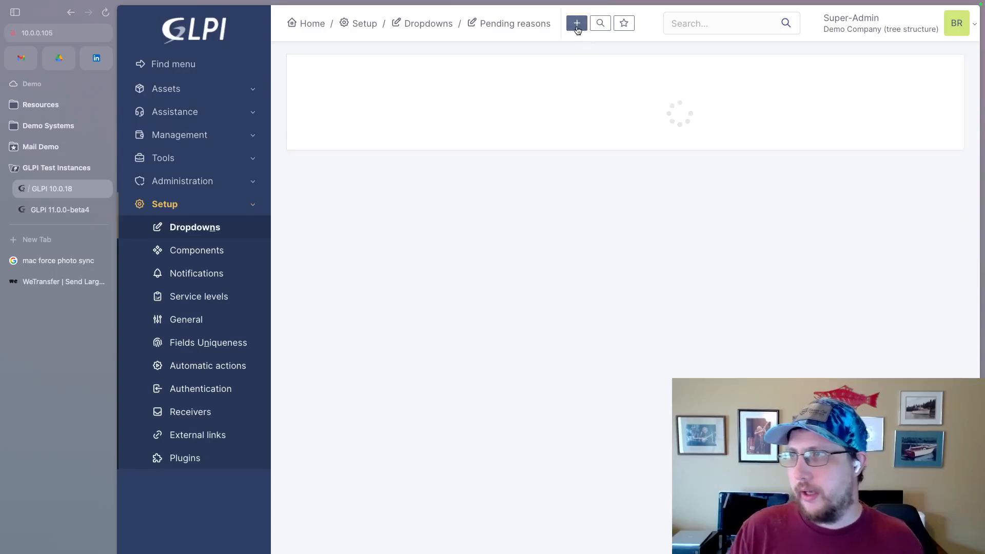
pyautogui.click(510, 146)
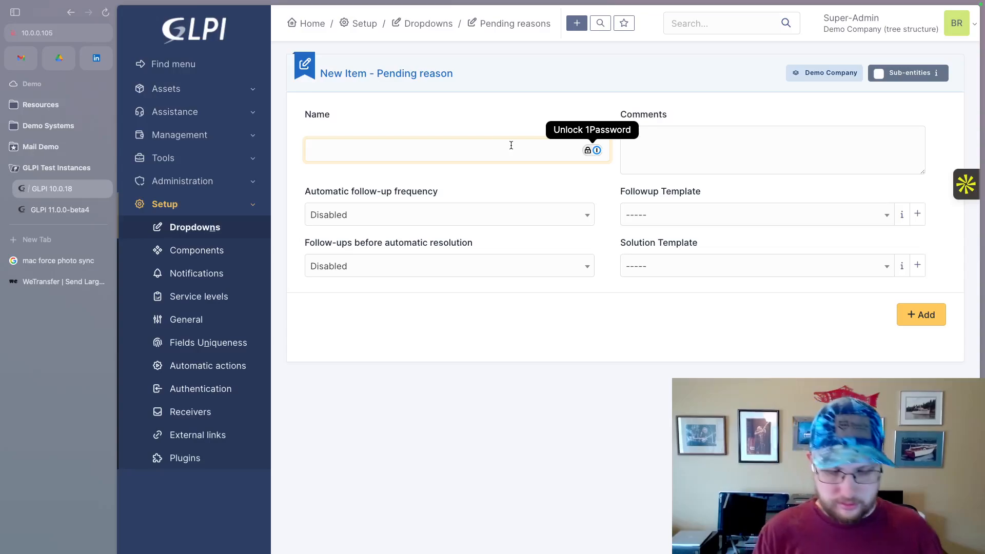
pyautogui.write('Waiting on d')
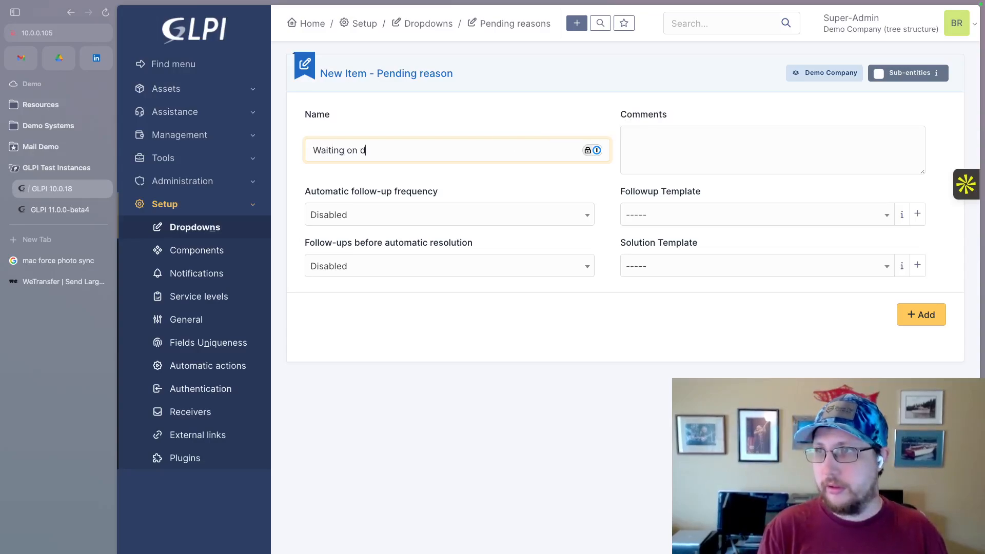
pyautogui.write('evelopment')
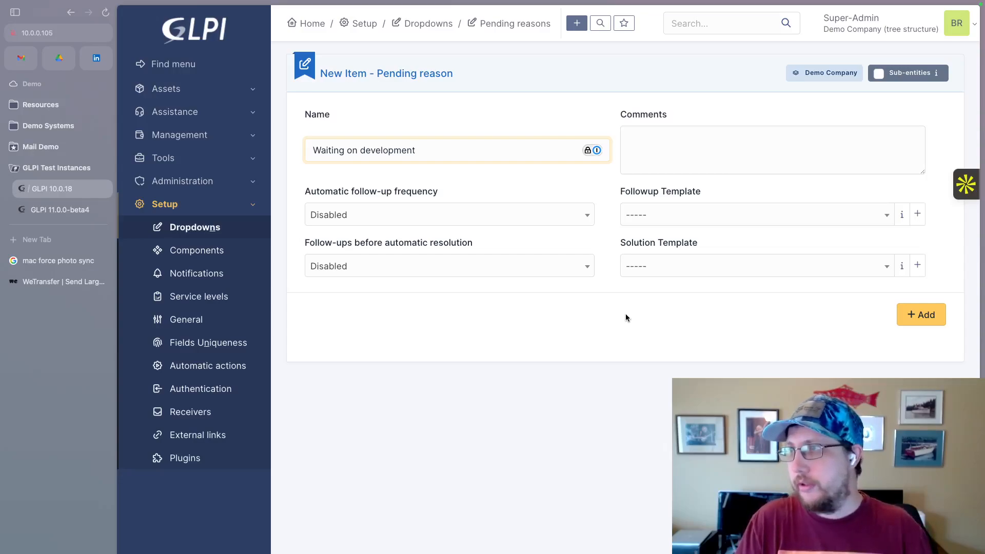
pyautogui.click(913, 315)
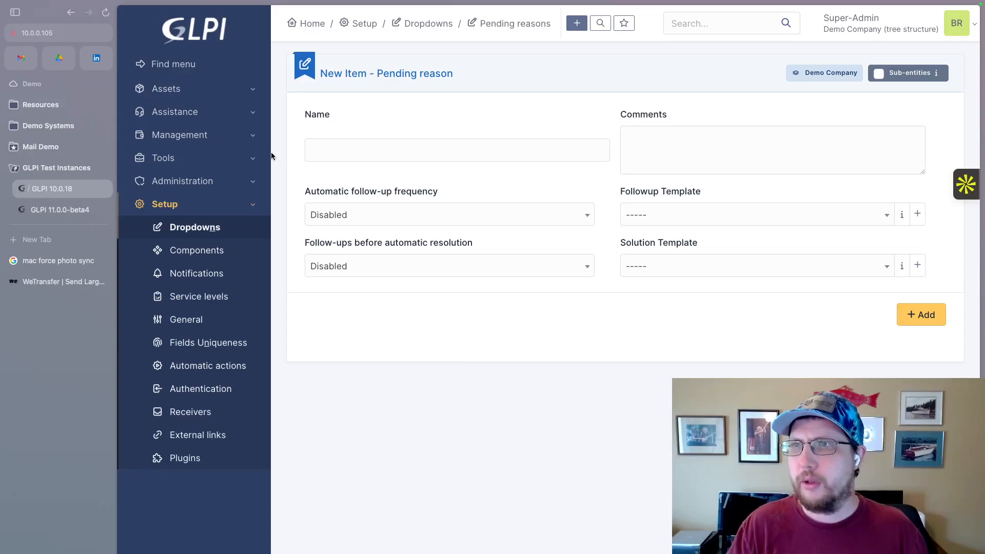
# Open the Demo ticket from the Assistance ticket list and start a reply in it.
pyautogui.click(179, 112)
pyautogui.click(186, 164)
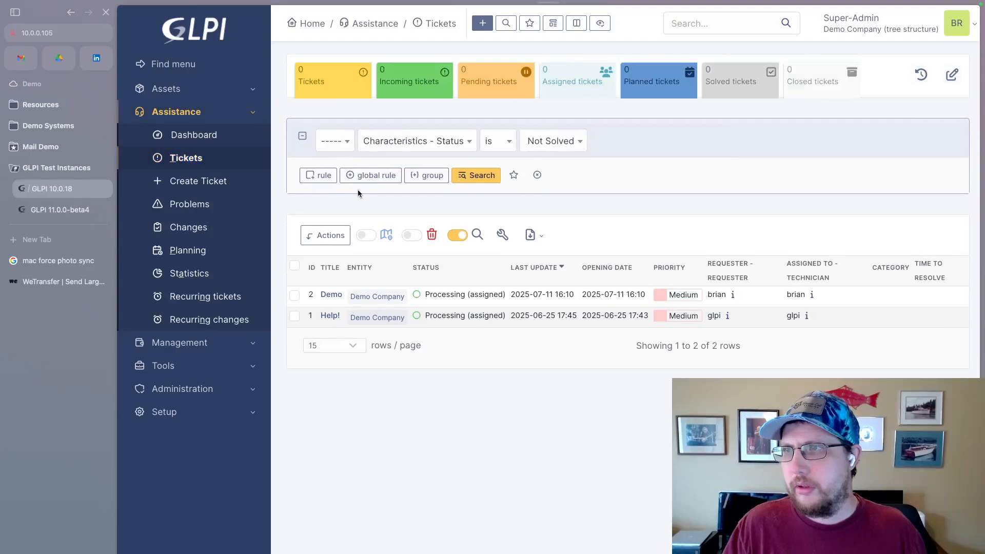
pyautogui.click(330, 294)
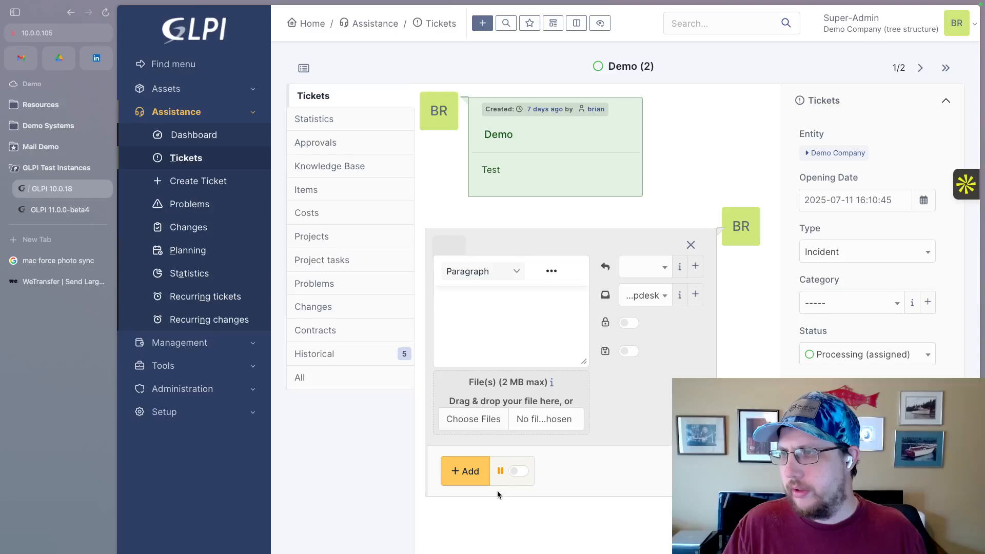
# Enable the pending status on the Demo ticket's reply and choose "Waiting on development" as the pending reason.
pyautogui.click(514, 472)
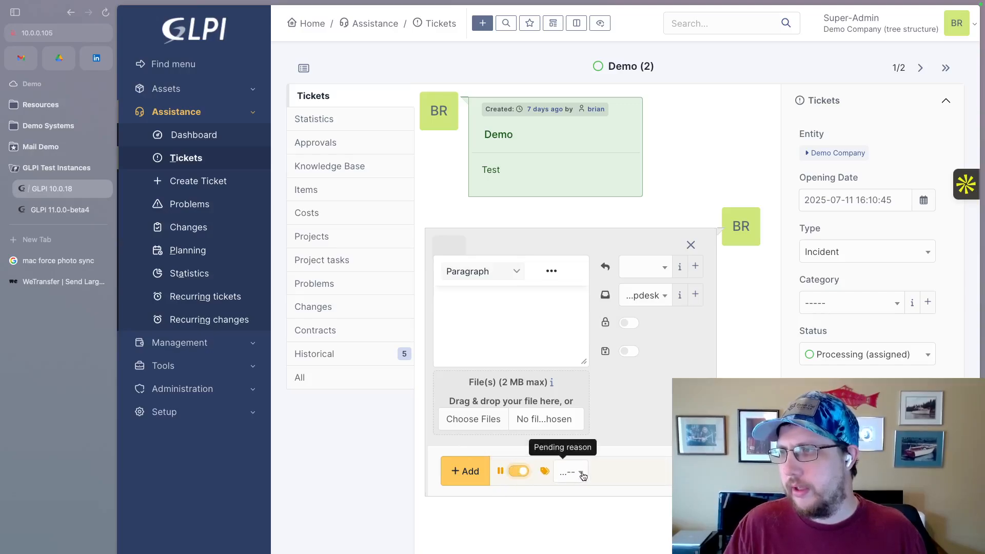
pyautogui.click(572, 473)
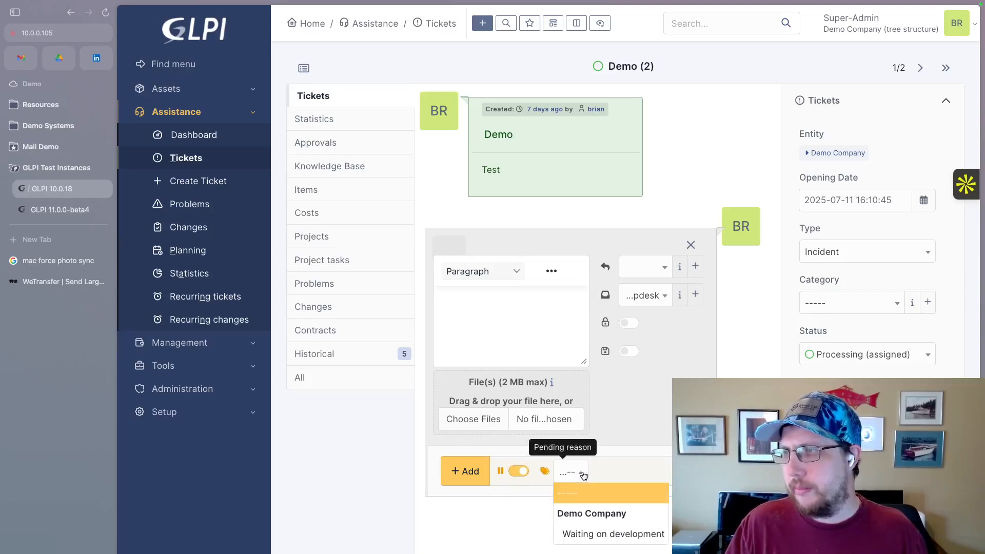
pyautogui.click(597, 535)
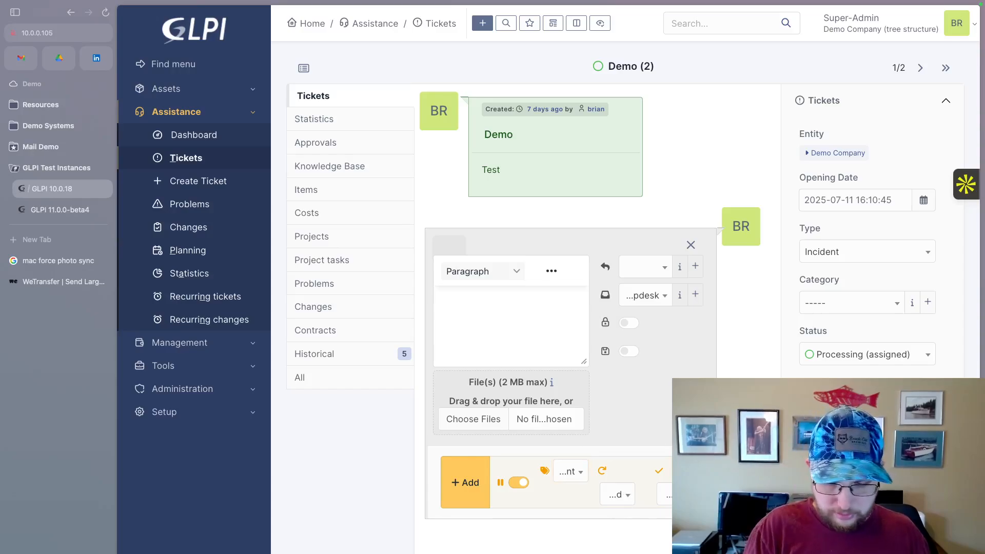
# Examine the reply's automatic follow-up and automatic resolution choices without changing them.
pyautogui.press('super+0')
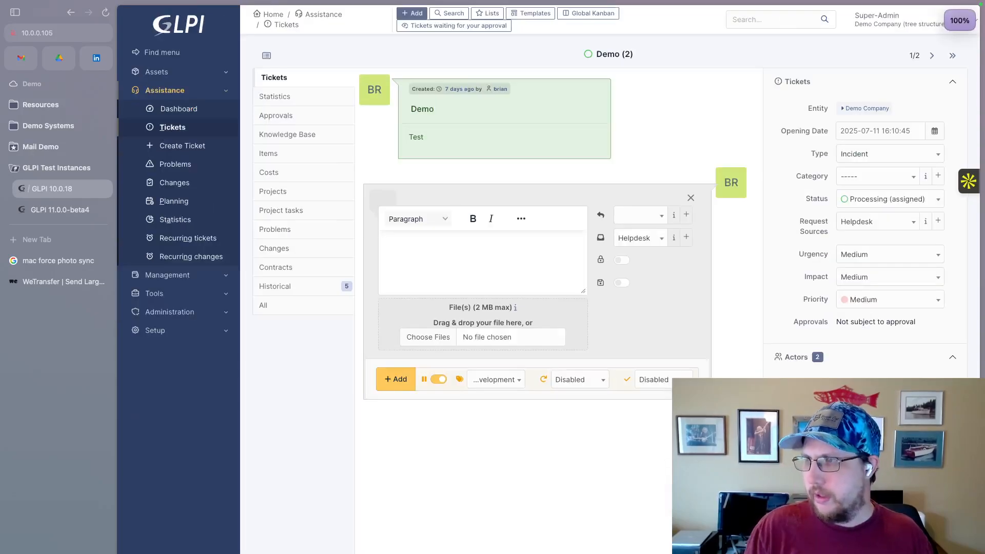
pyautogui.click(605, 379)
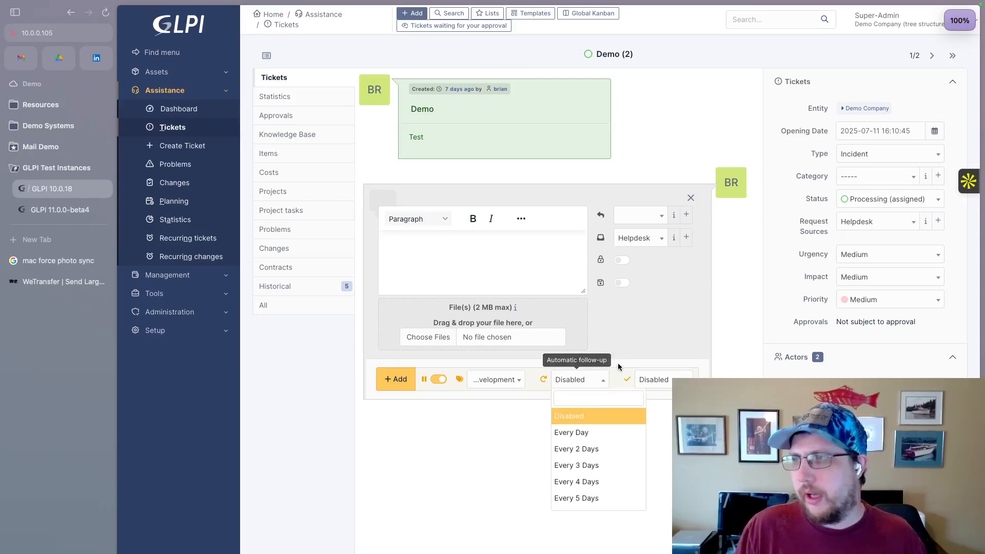
pyautogui.click(627, 367)
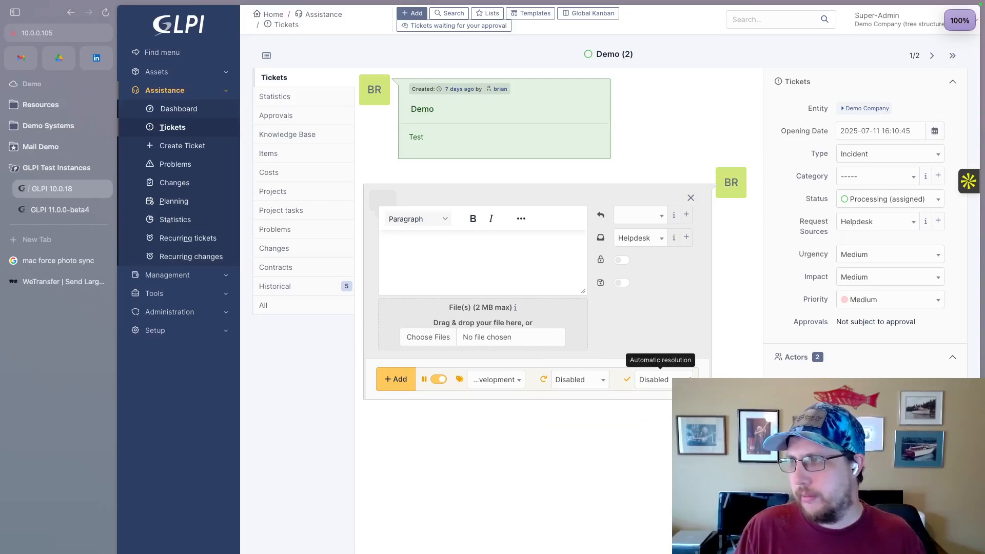
pyautogui.click(687, 379)
pyautogui.click(710, 376)
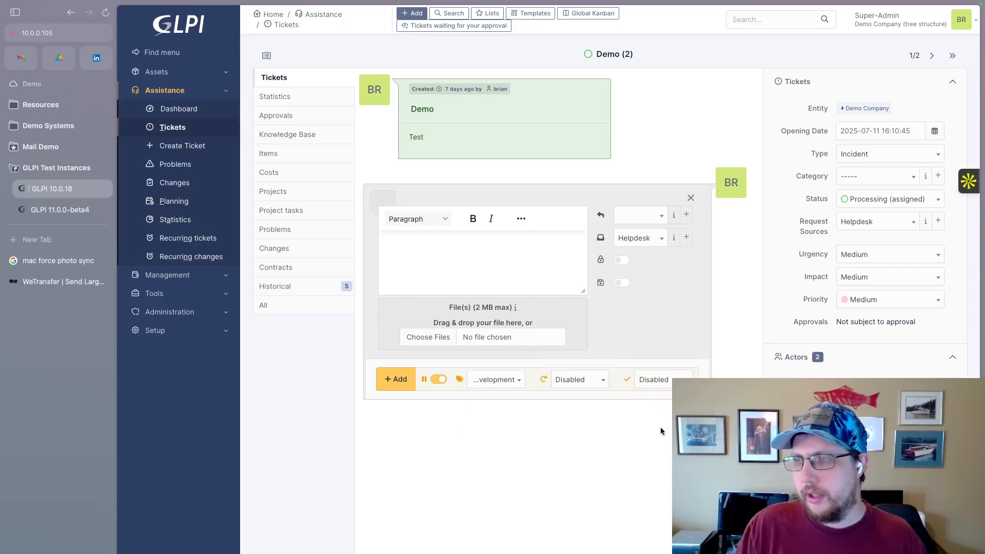